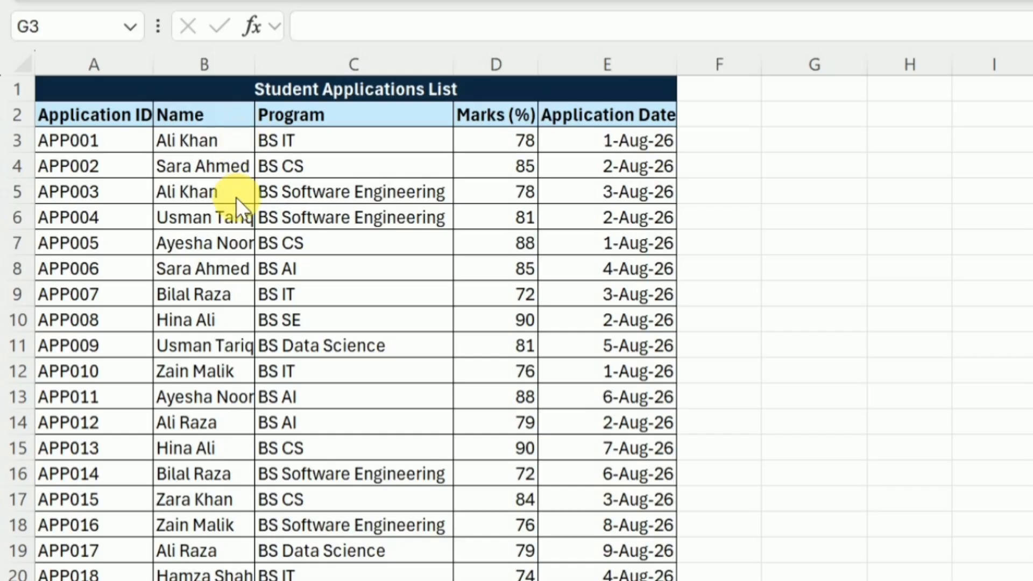
Enter =UNIQUE(B3:B32) in column G to spill the ten distinct student names
double_click(818, 132)
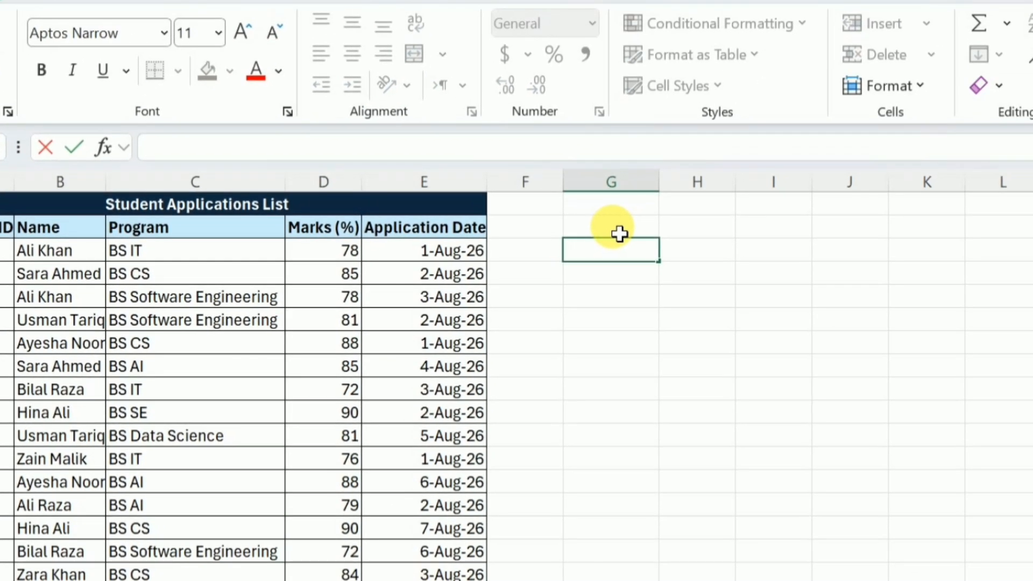
type("=uni")
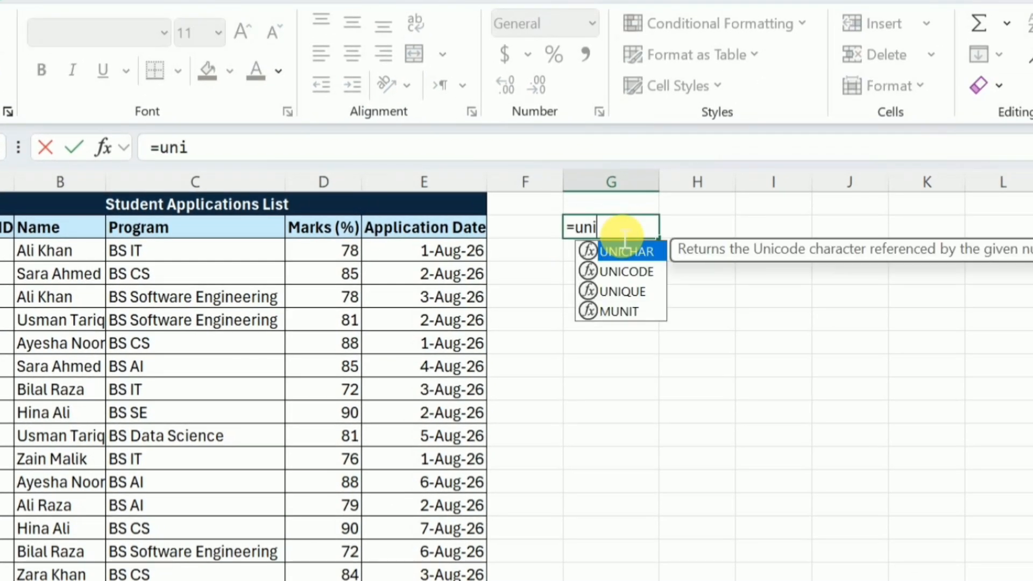
double_click(623, 291)
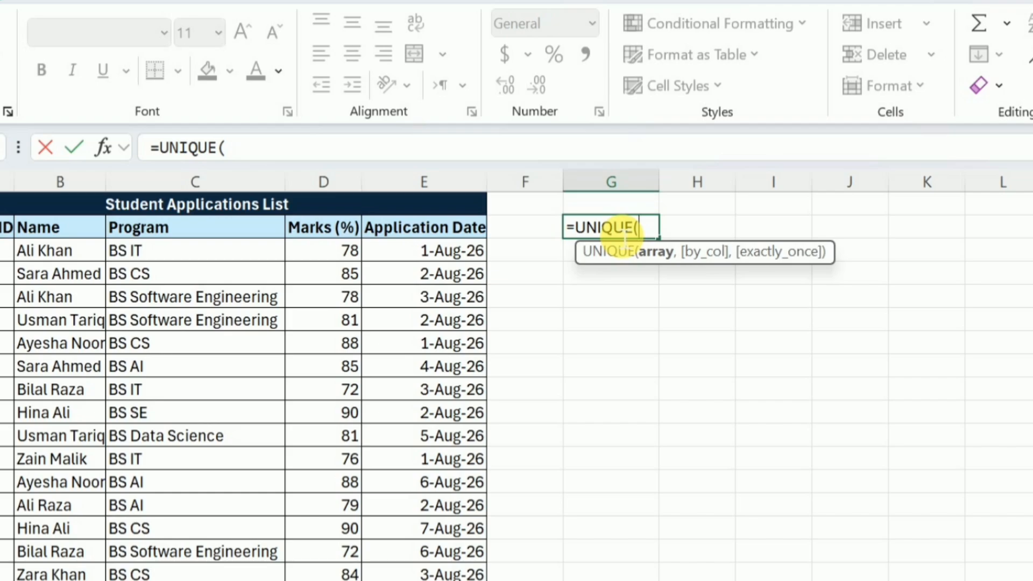
left_click(83, 257)
key("ctrl+shift+Down")
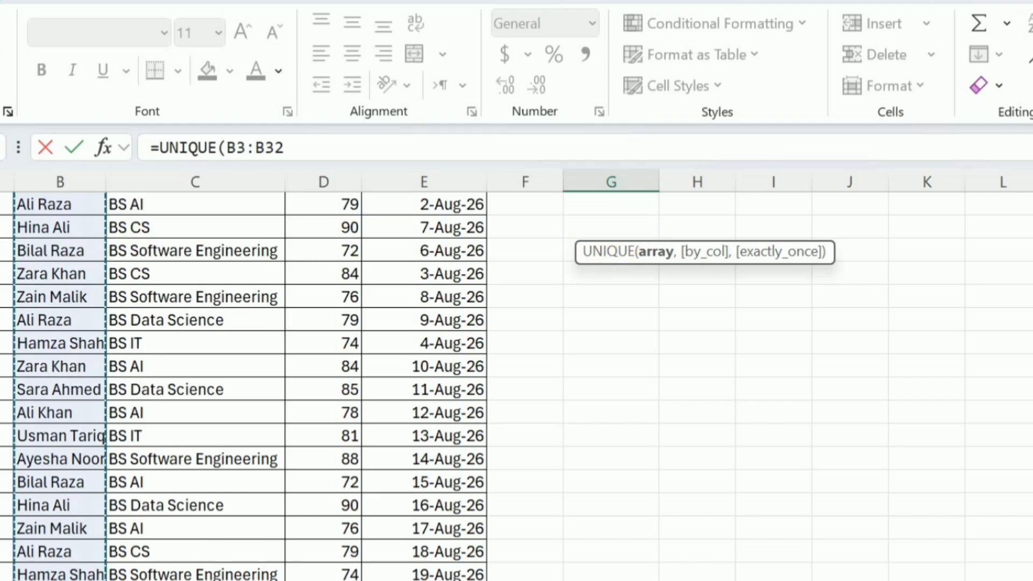
scroll(516, 386, "up", 5)
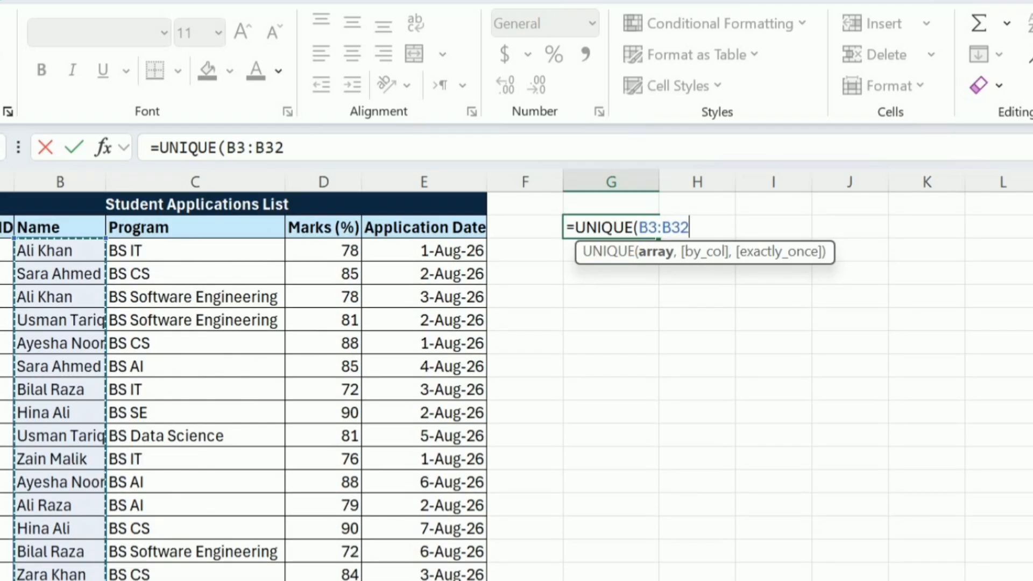
type(")")
key("Return")
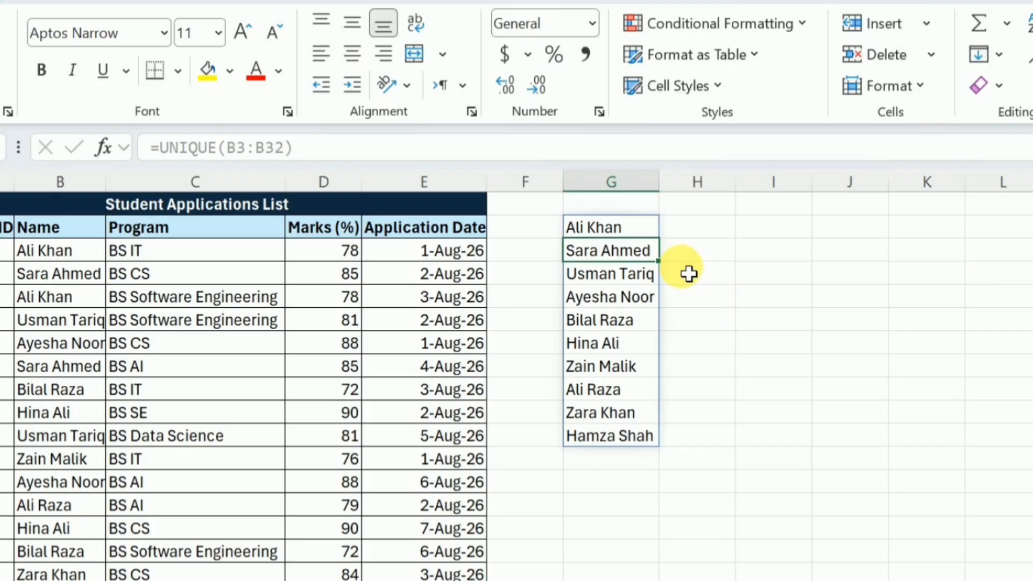
Change the UNIQUE range from B3:B32 to B3:C32 so name–program pairs spill into G:H
left_click(628, 231)
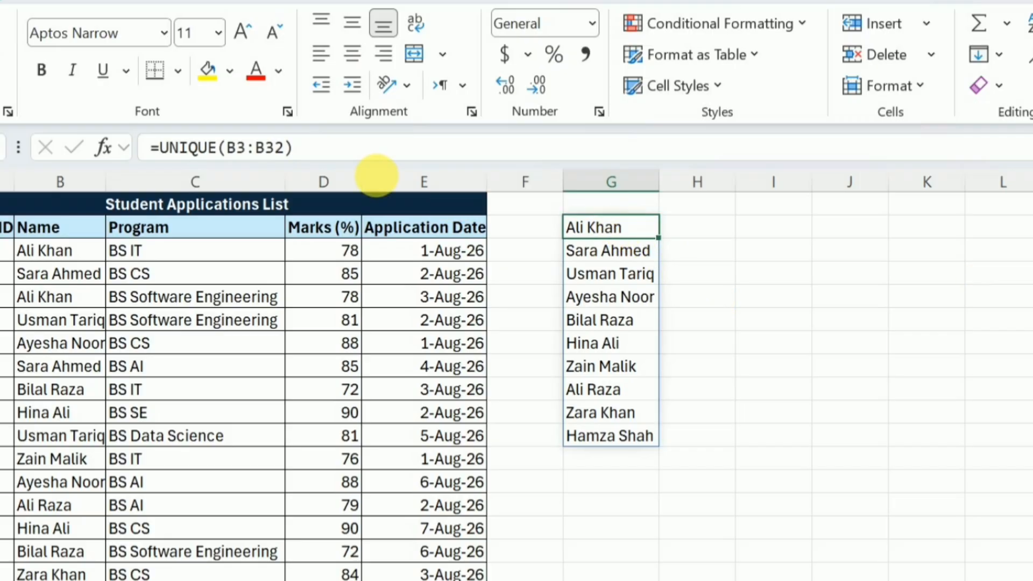
left_click(285, 152)
key("BackSpace")
key("BackSpace")
type("23")
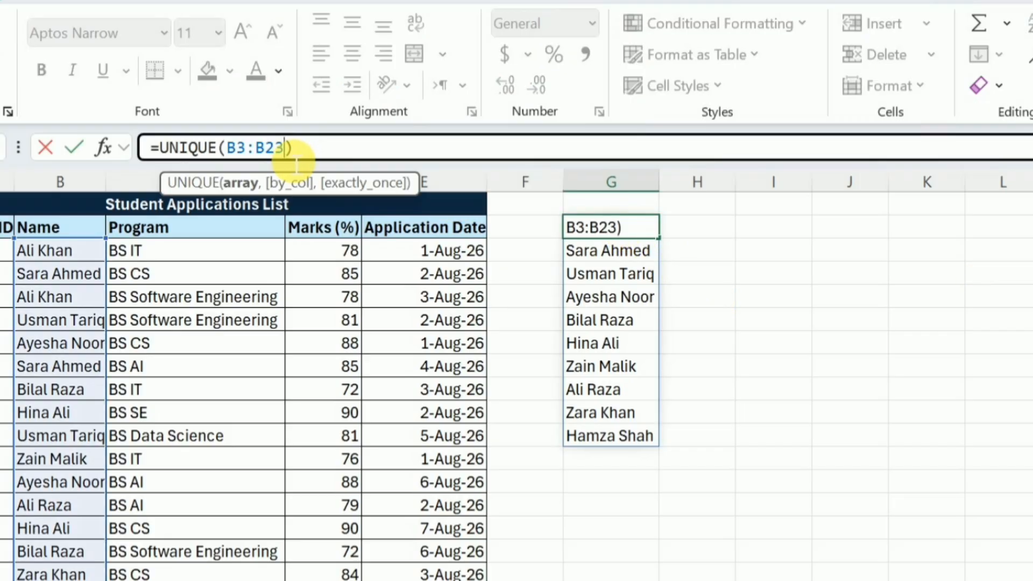
key("BackSpace")
key("BackSpace")
key("BackSpace")
key("BackSpace")
key("BackSpace")
key("BackSpace")
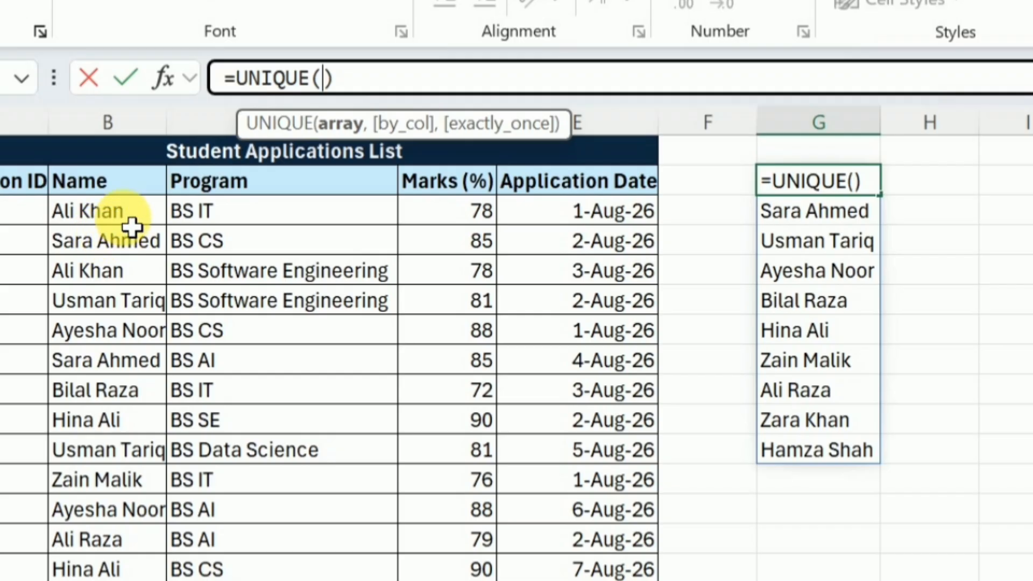
left_click_drag(131, 225, 323, 578)
key("Return")
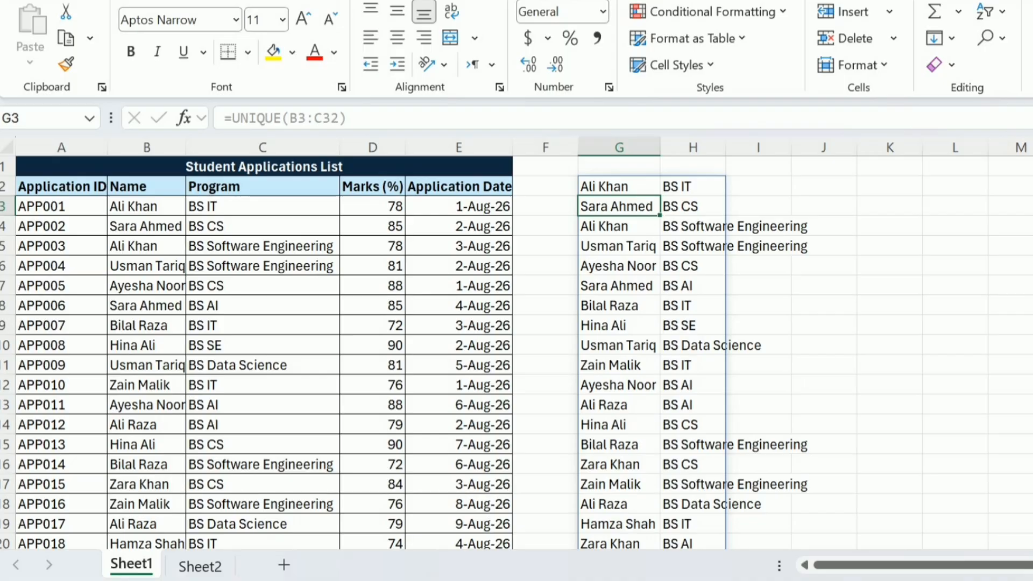
Wrap the formula as =SORT(UNIQUE(B3:C32)) to order the pairs by name
key("Up")
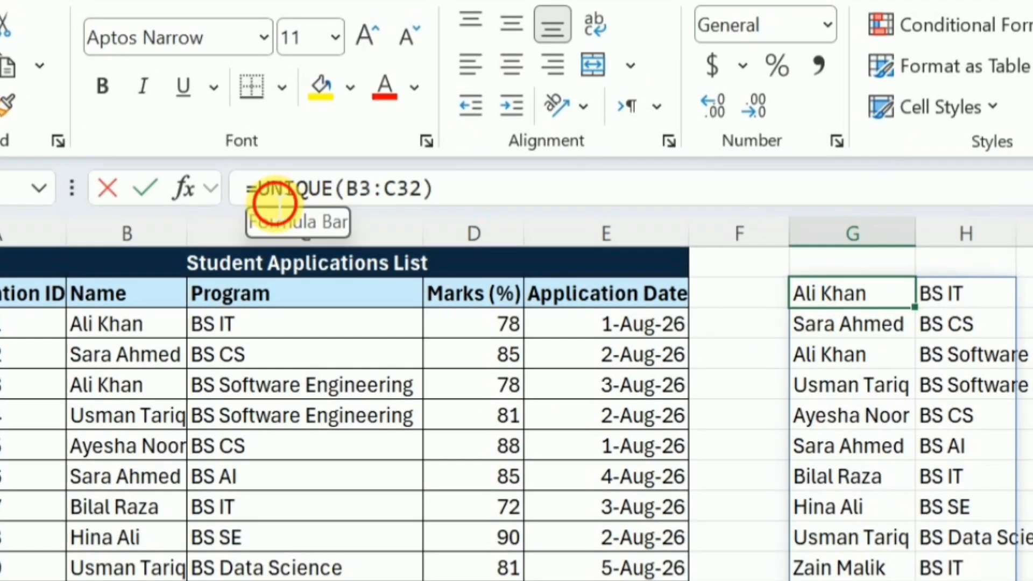
left_click(264, 196)
type("SORT")
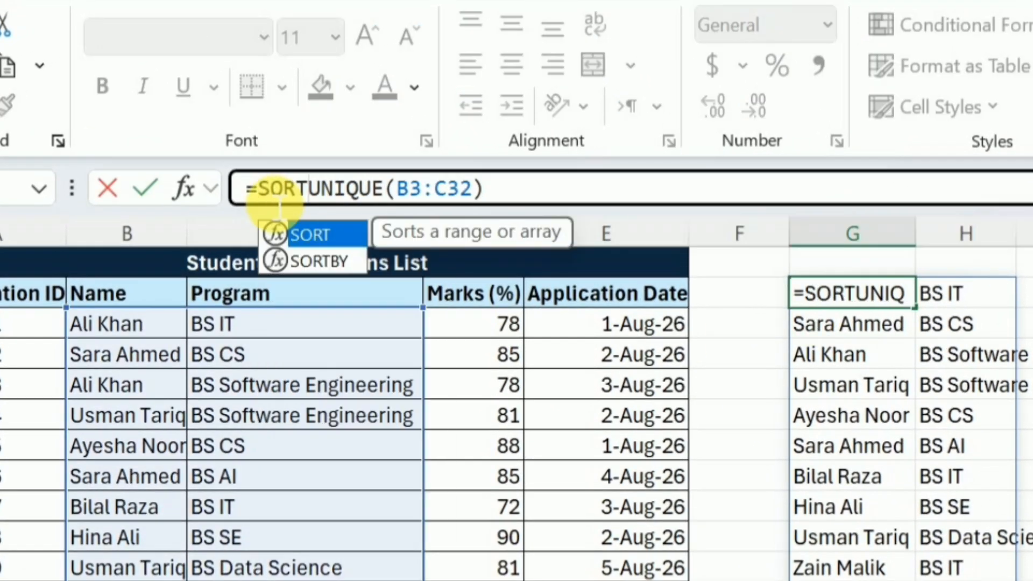
key("Tab")
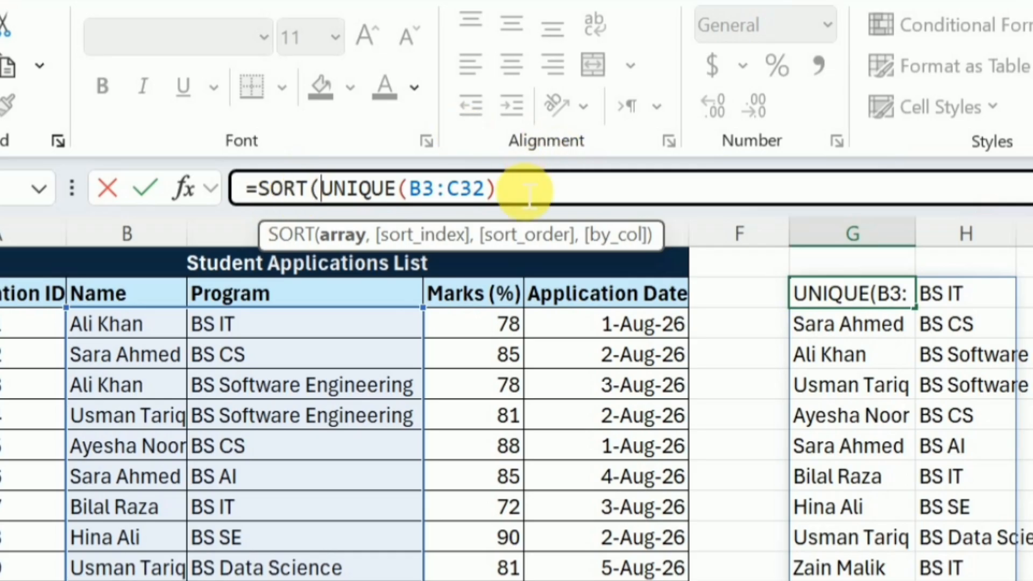
left_click(514, 198)
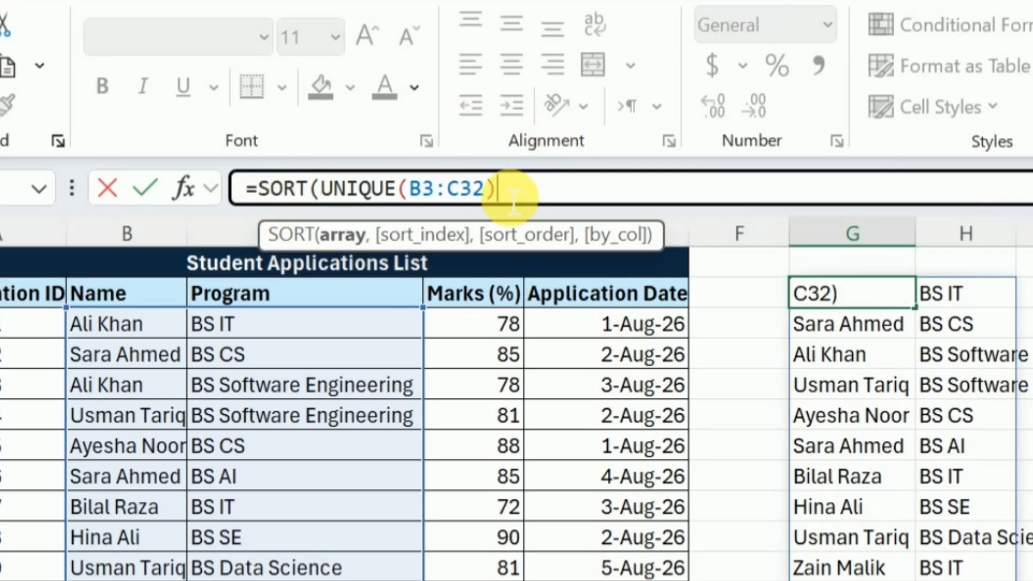
type(")")
key("Return")
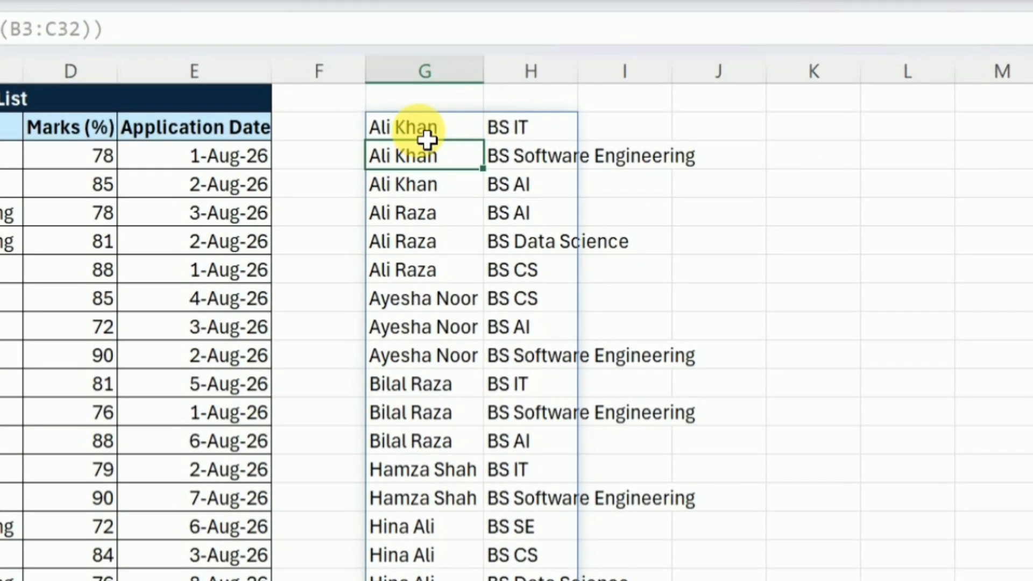
left_click_drag(589, 216, 603, 246)
left_click_drag(448, 182, 542, 194)
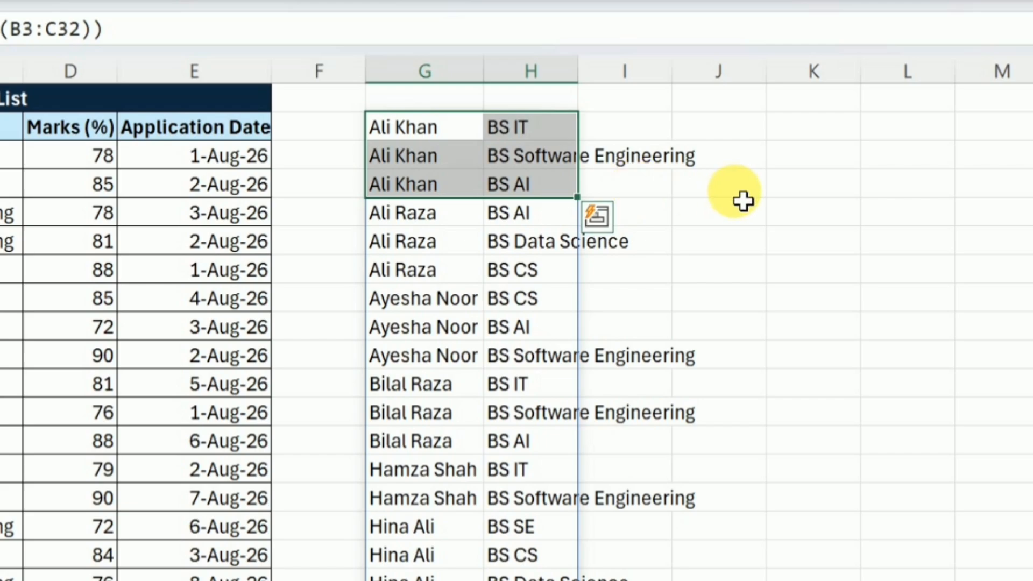
left_click_drag(461, 224, 591, 283)
left_click(410, 132)
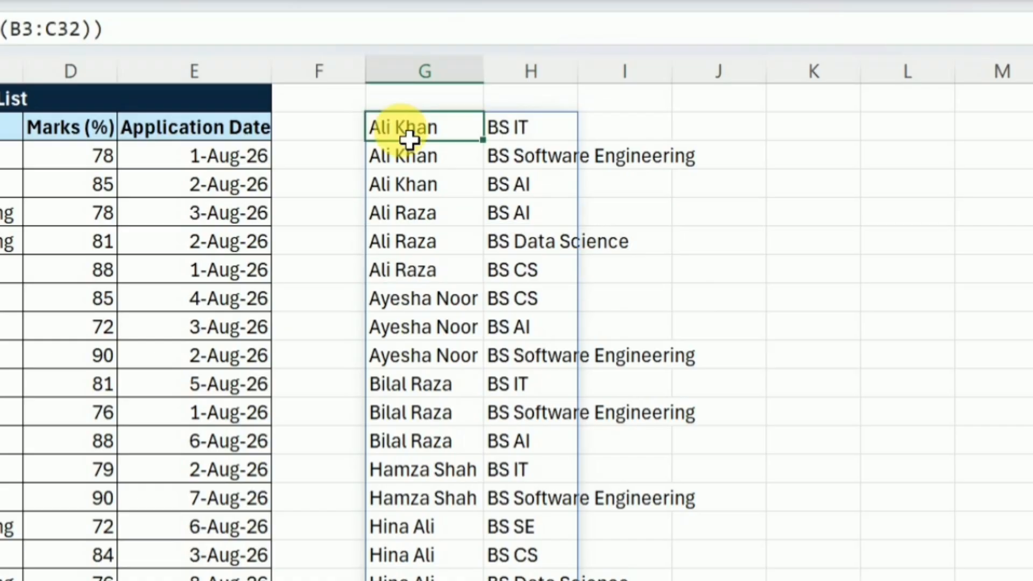